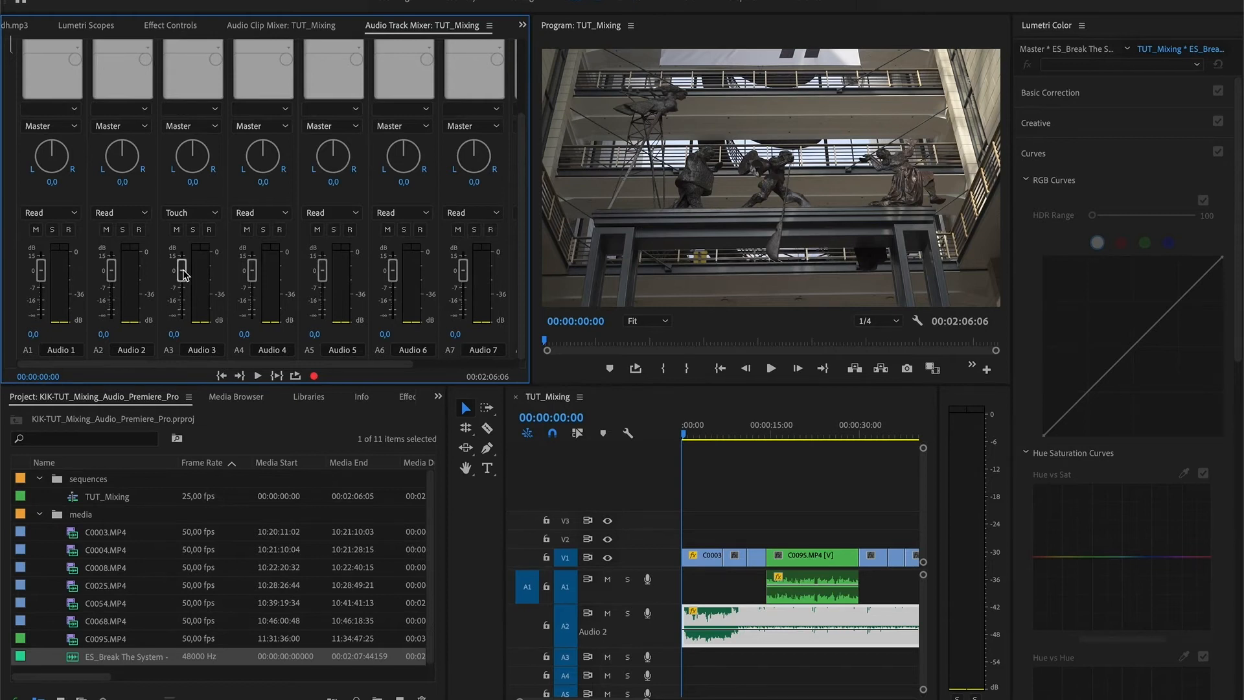
# Play the sequence from its start and lower the Audio 2 track volume to about -9.8 dB during playback
pyautogui.press('space')
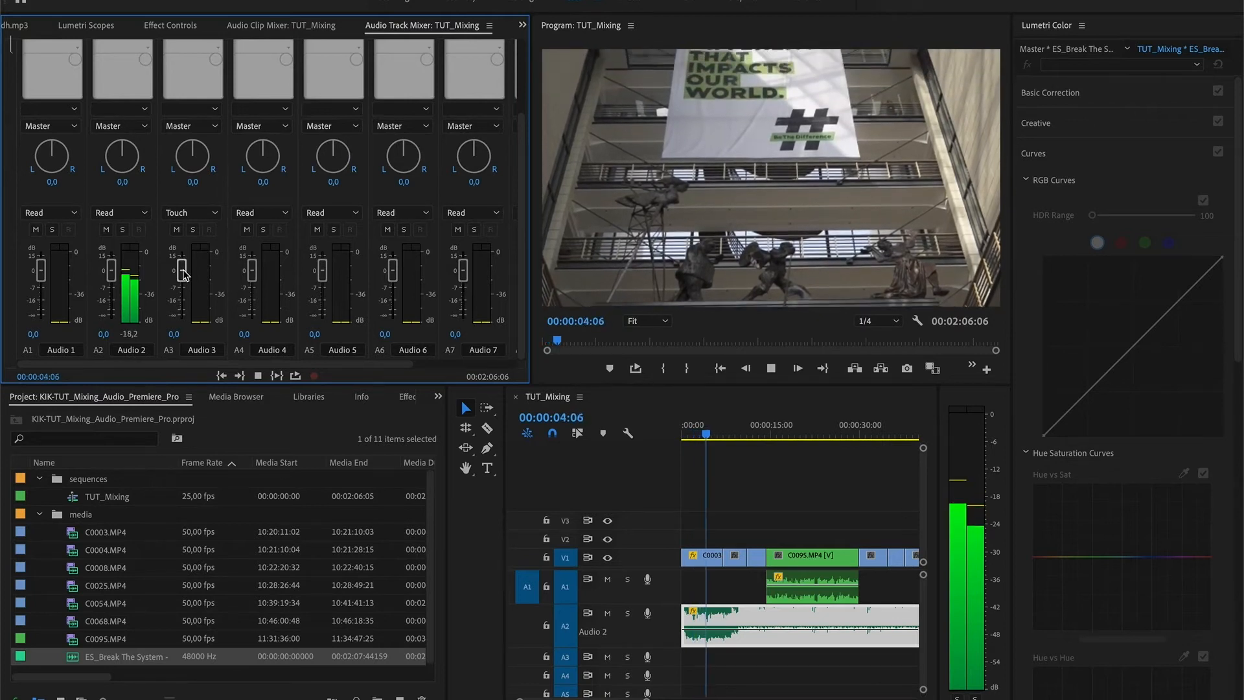
pyautogui.press('=')
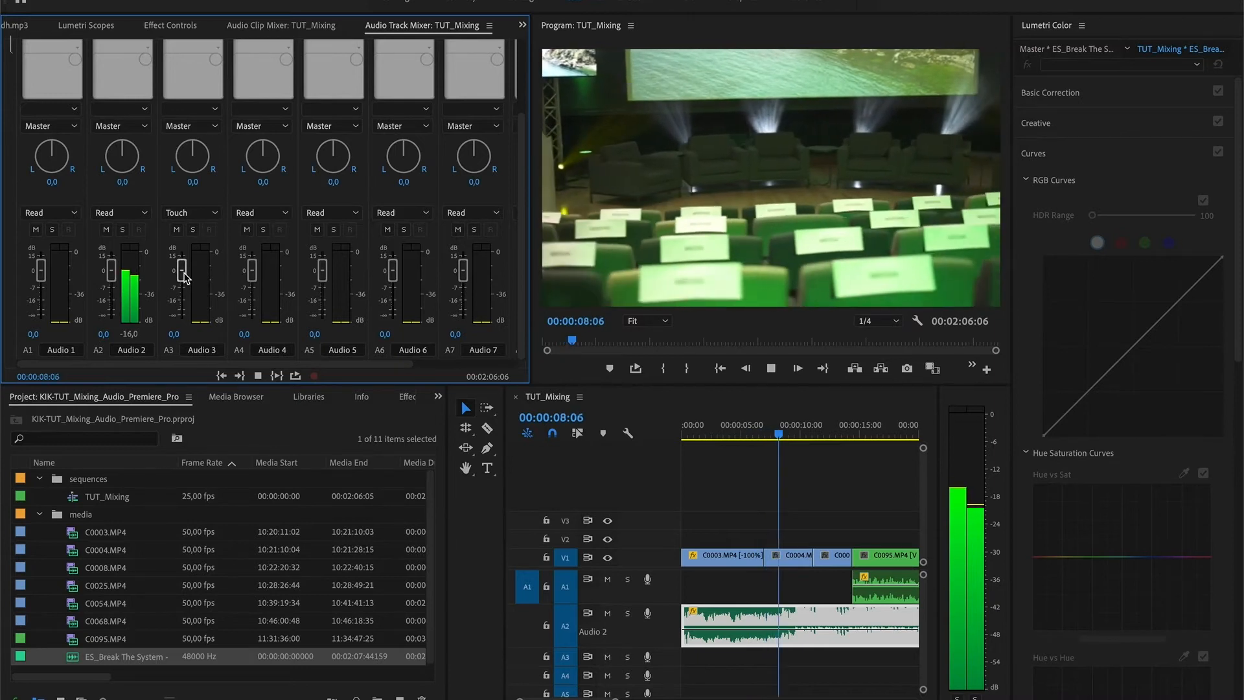
pyautogui.moveTo(113, 273); pyautogui.dragTo(113, 296)
pyautogui.press('space')
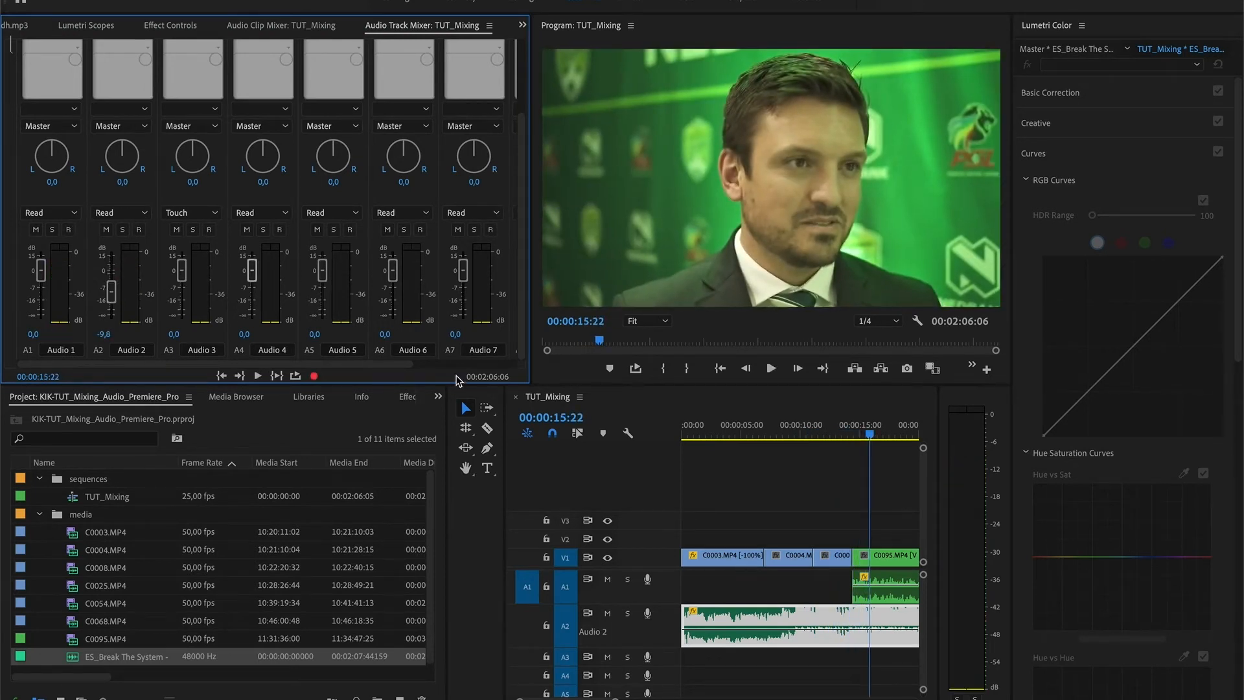
# Replay from about 00:00:10:19 and lower the Audio 2 track volume to about -26.4 dB during playback
pyautogui.click(815, 434)
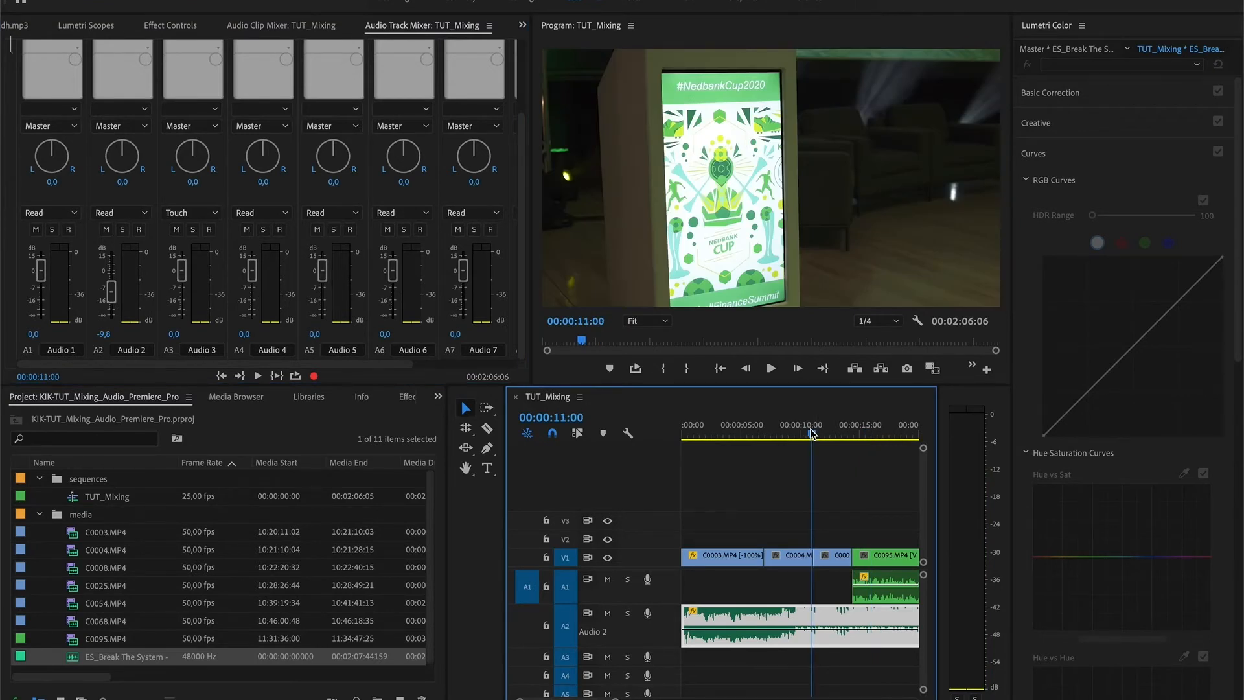
pyautogui.moveTo(811, 434); pyautogui.dragTo(810, 434)
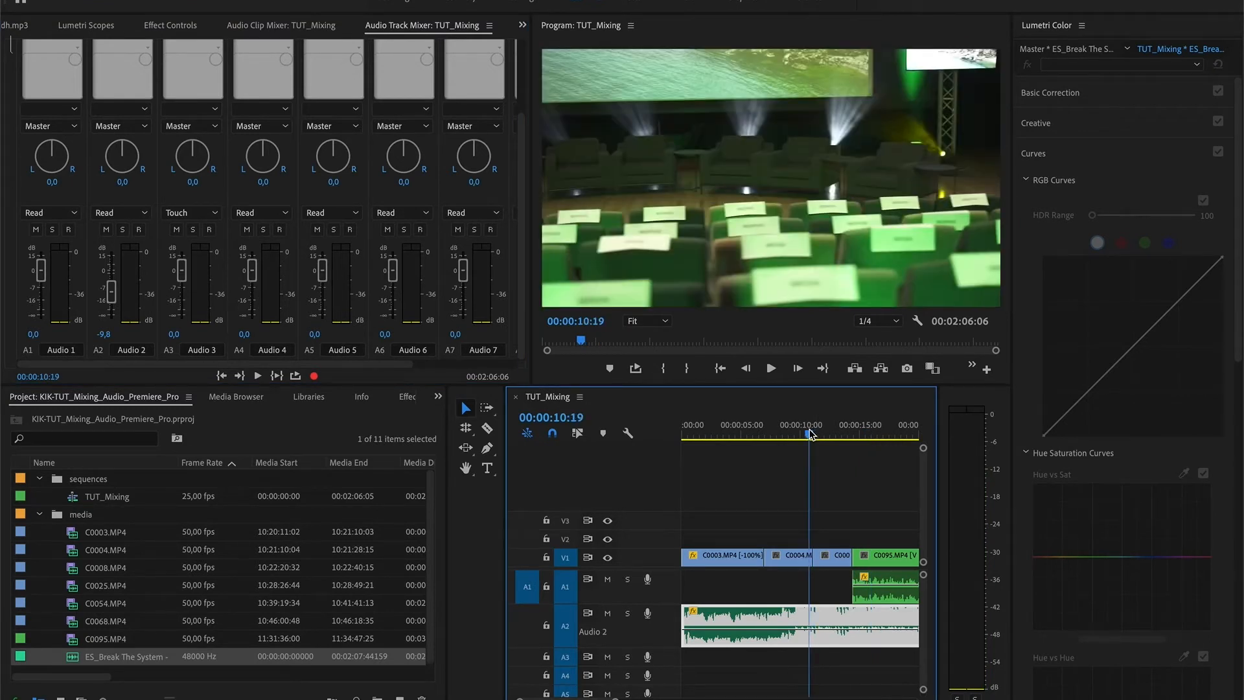
pyautogui.press('space')
pyautogui.click(114, 290)
pyautogui.moveTo(114, 290); pyautogui.dragTo(114, 309)
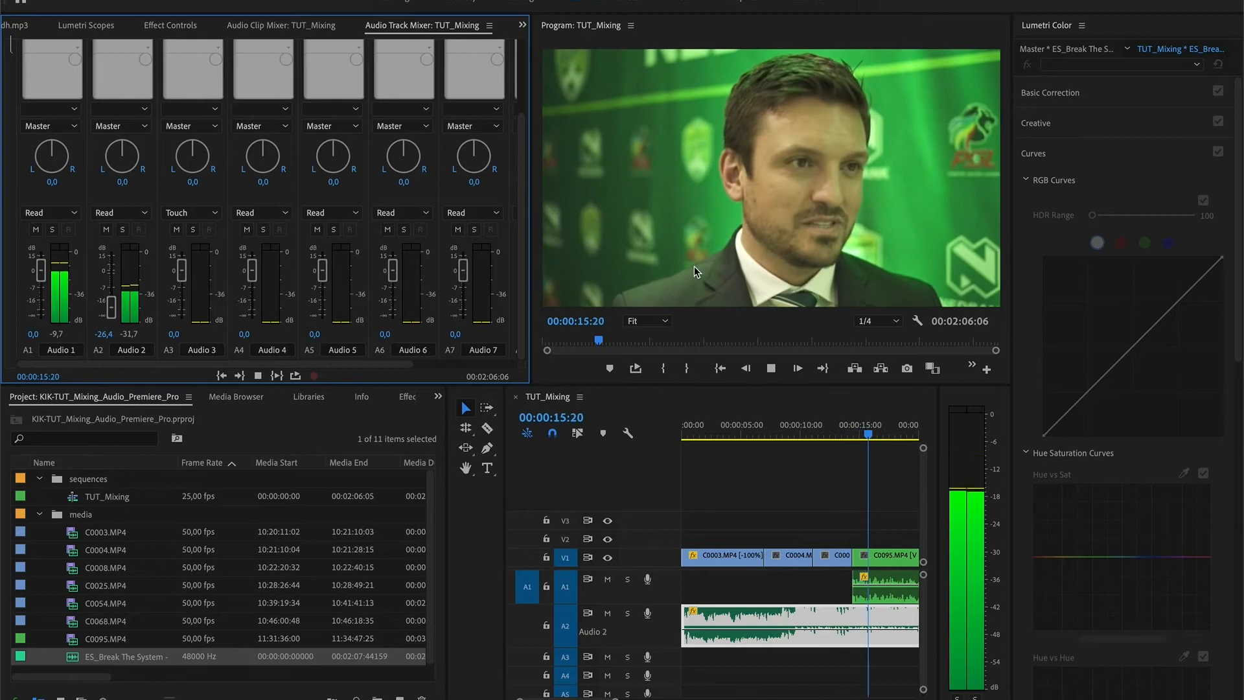
pyautogui.press('space')
# Reset the Audio 2 track fader to 0 dB and play the opening of the sequence from the start
pyautogui.click(770, 424)
pyautogui.press('space')
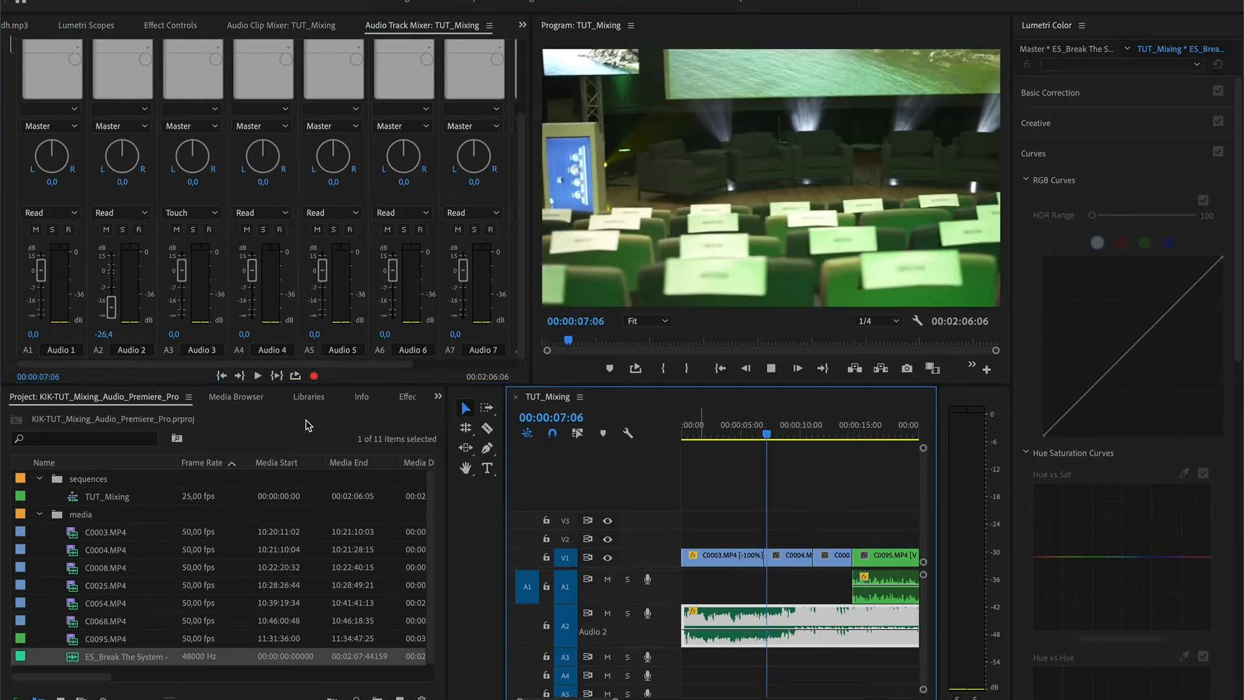
pyautogui.press('space')
pyautogui.moveTo(729, 428); pyautogui.dragTo(657, 457)
pyautogui.doubleClick(113, 310)
pyautogui.press('space')
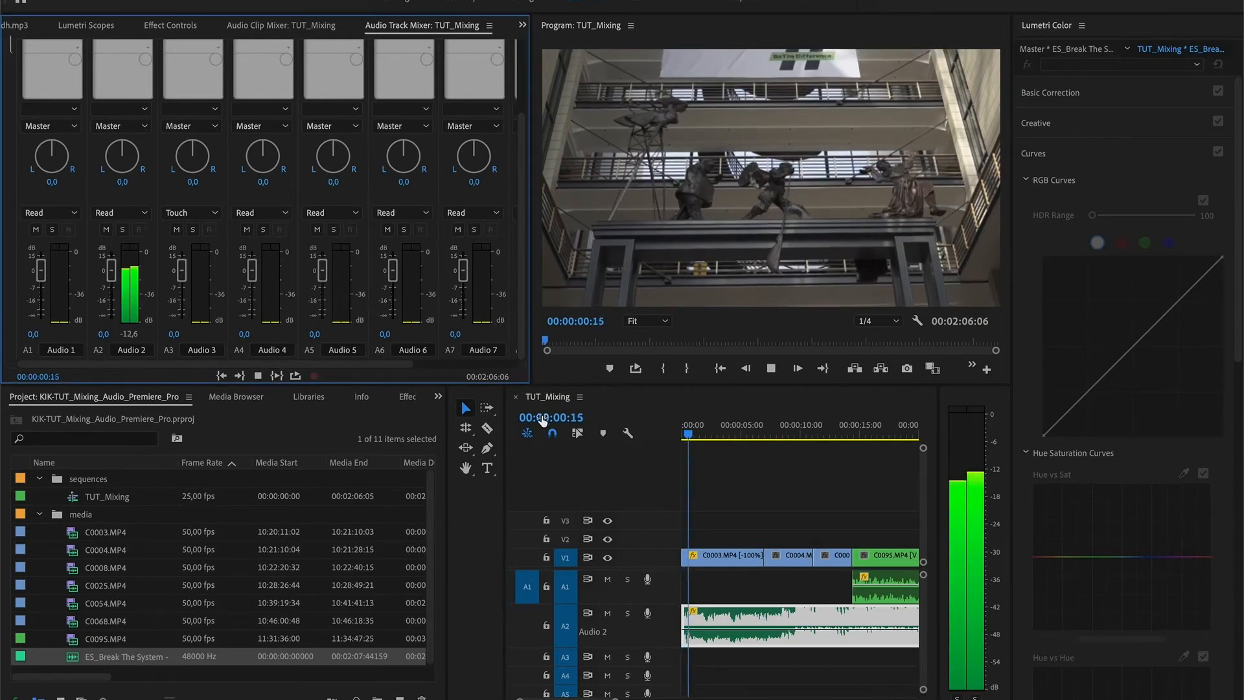
pyautogui.press('space')
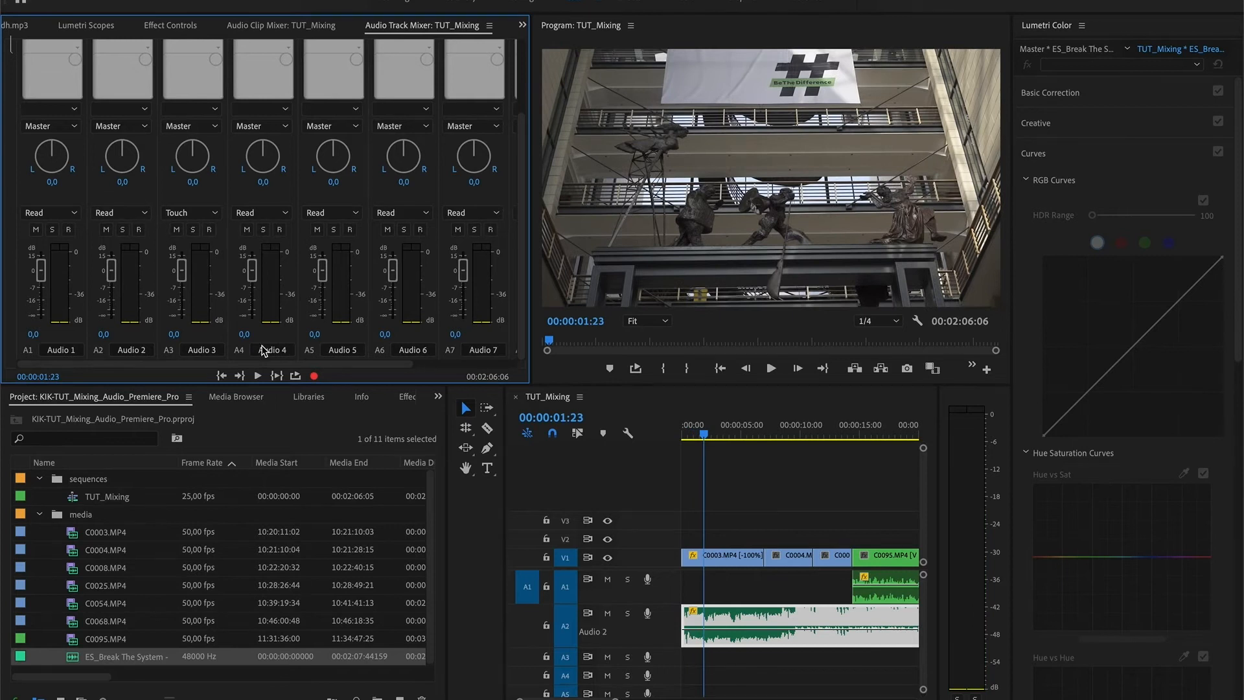
# Set the Audio 2 track's automation mode to Touch and return the playhead to the start of the sequence
pyautogui.hscroll(3, 385, 373)
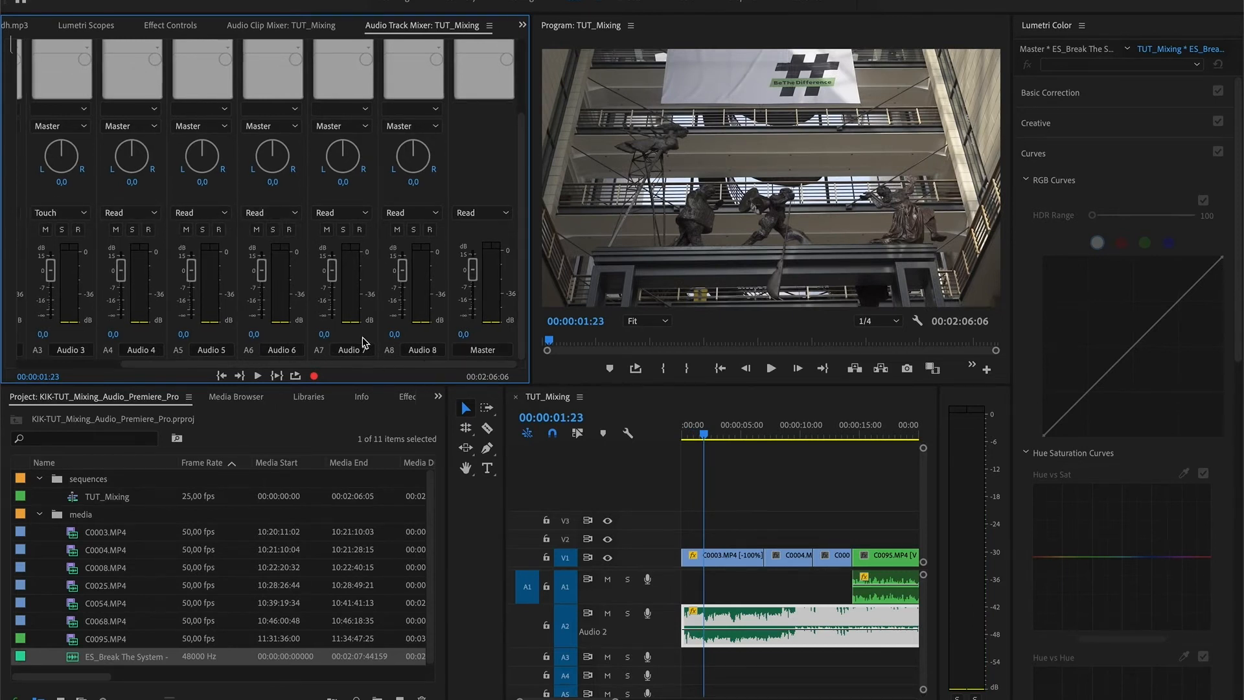
pyautogui.hscroll(-3, 277, 368)
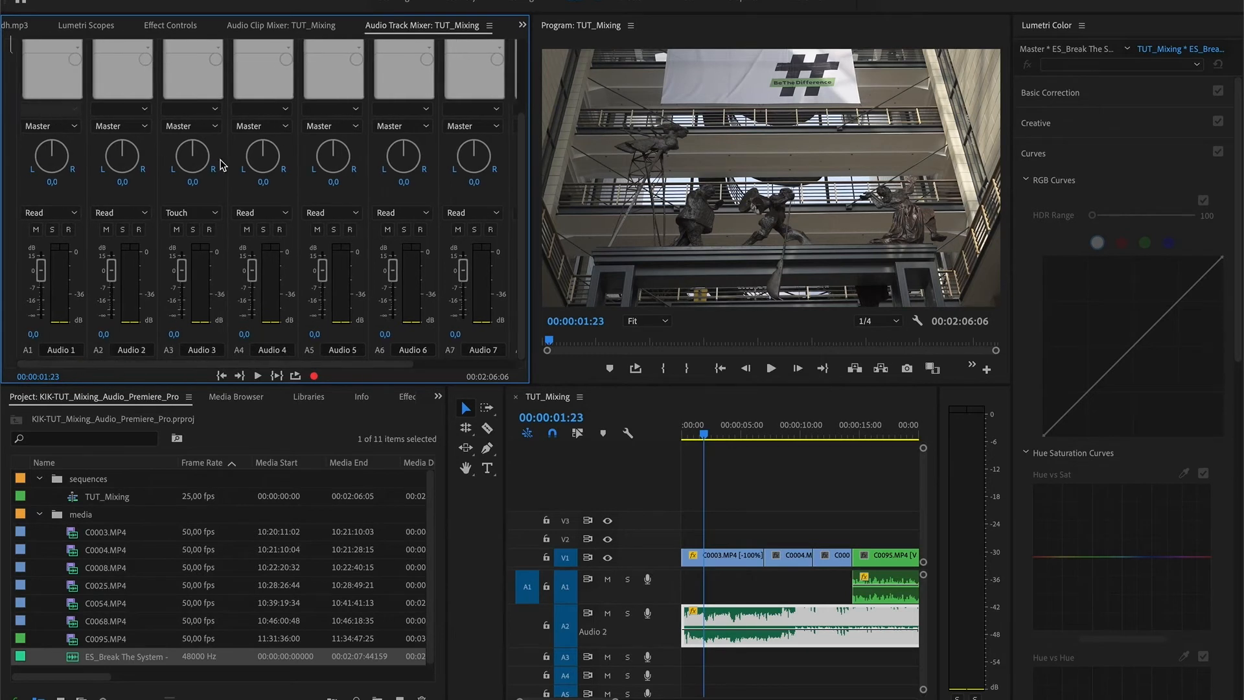
pyautogui.click(117, 214)
pyautogui.click(126, 275)
pyautogui.moveTo(706, 429); pyautogui.dragTo(668, 428)
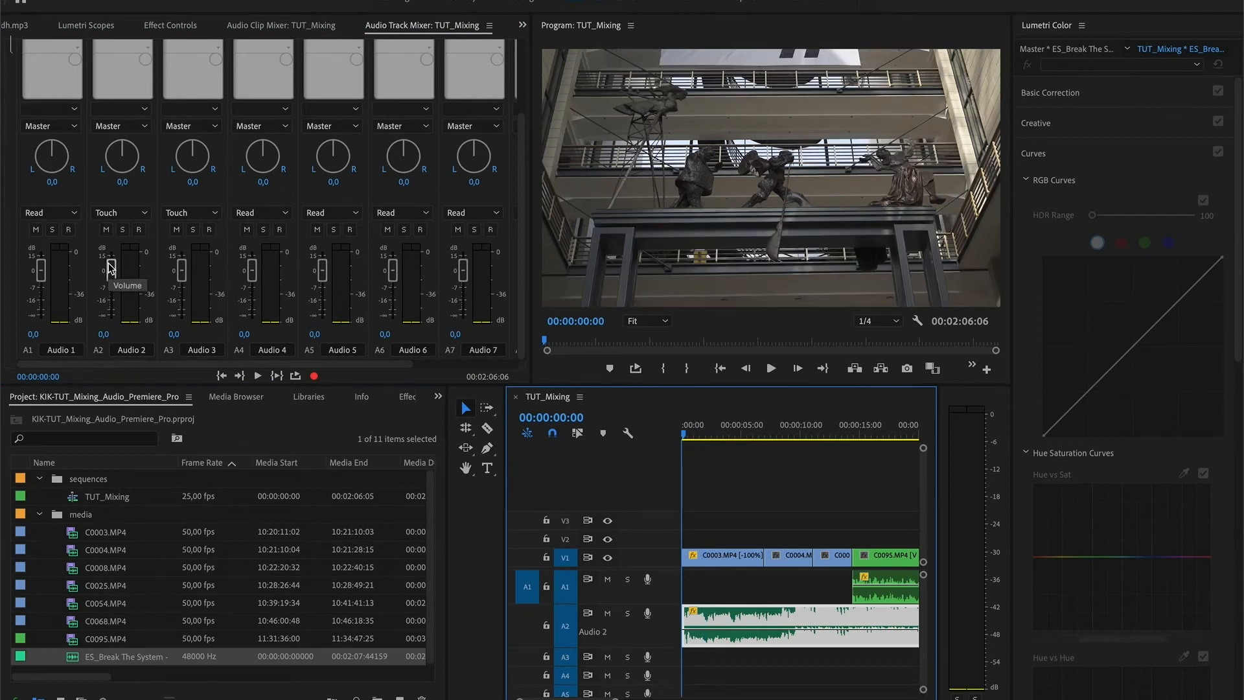
# Record Audio 2 volume automation during playback, lowering it to about -12.3 dB under the C0095.MP4 interview and raising it to about -2.7 dB after it
pyautogui.press('space')
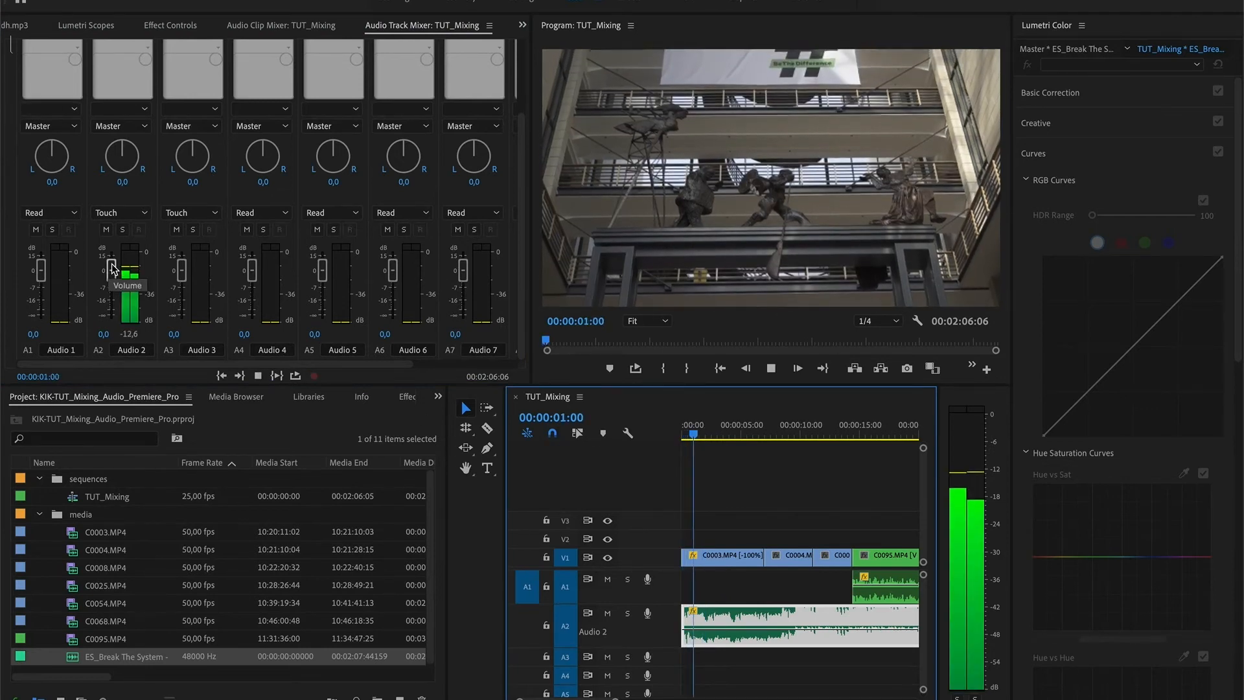
pyautogui.click(112, 269)
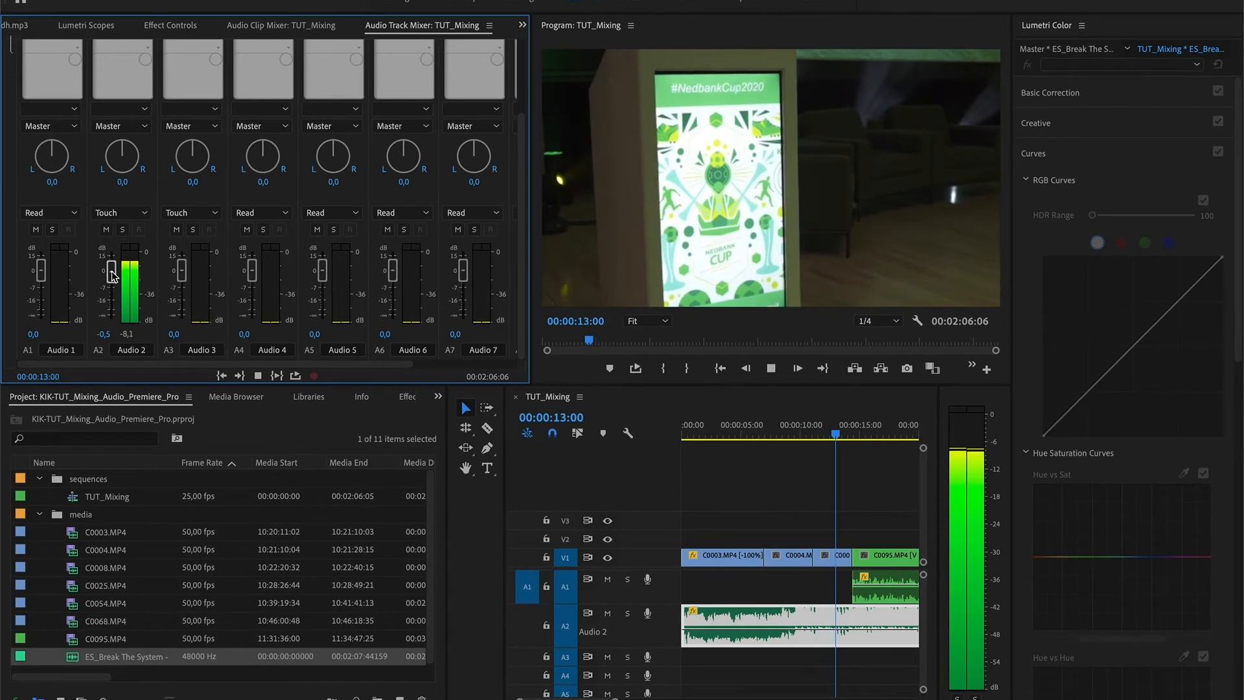
pyautogui.moveTo(111, 278); pyautogui.dragTo(112, 295)
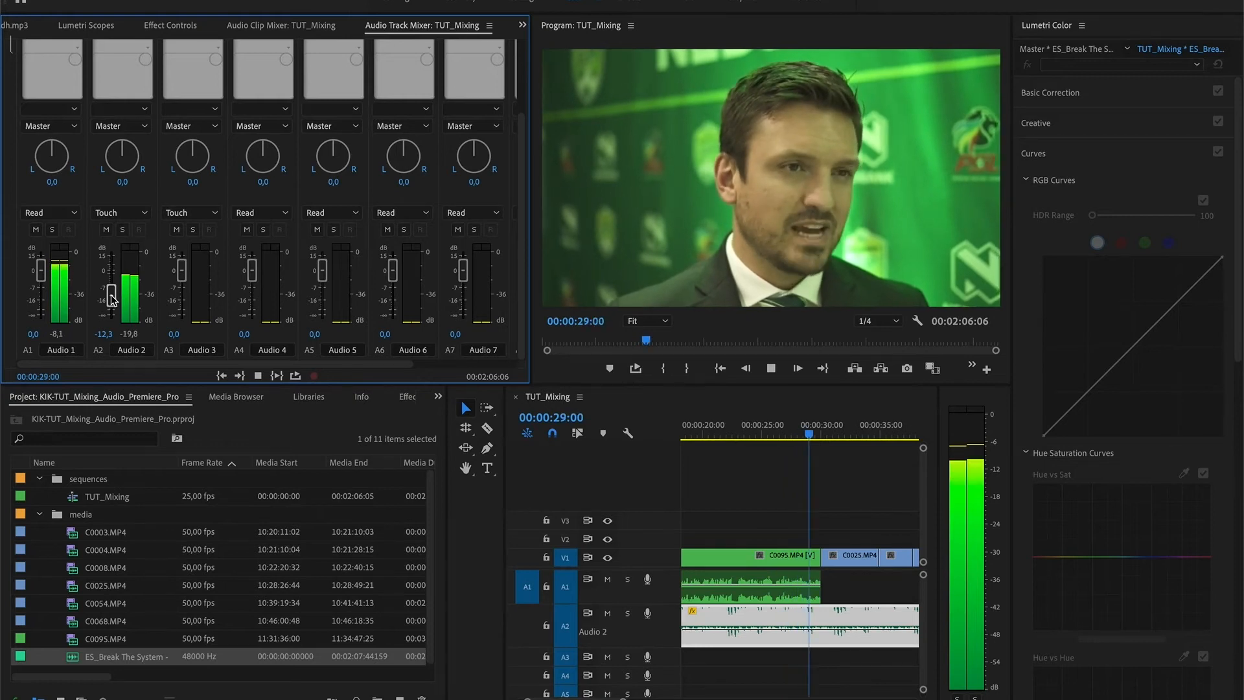
pyautogui.moveTo(111, 296); pyautogui.dragTo(109, 278)
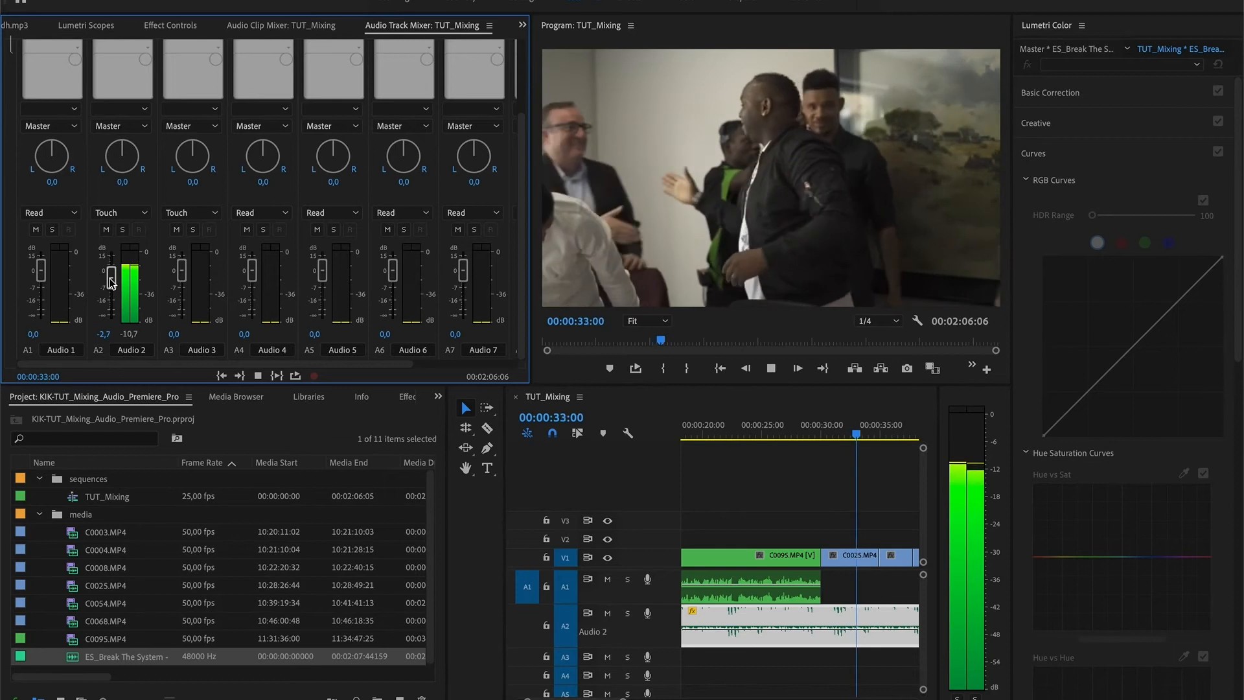
pyautogui.press('space')
# Play the sequence back from the start to review the Audio 2 volume automation under the interview clip
pyautogui.scroll(5, 854, 615)
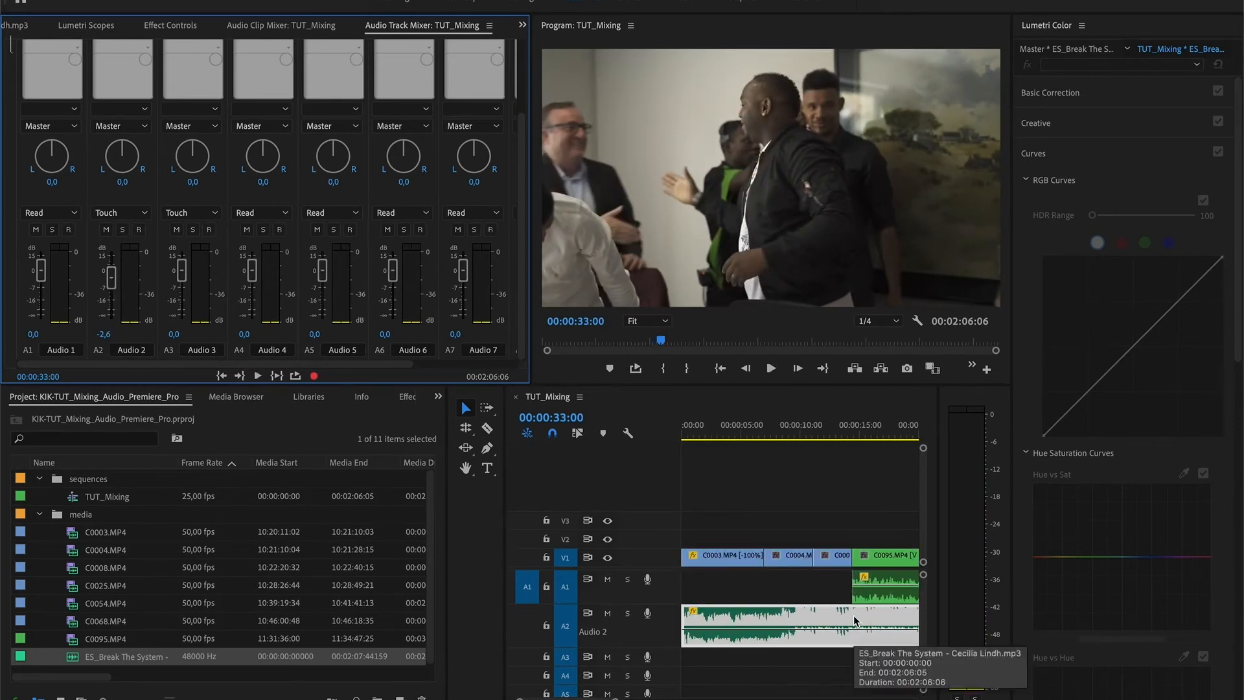
pyautogui.click(732, 434)
pyautogui.moveTo(685, 431); pyautogui.dragTo(673, 428)
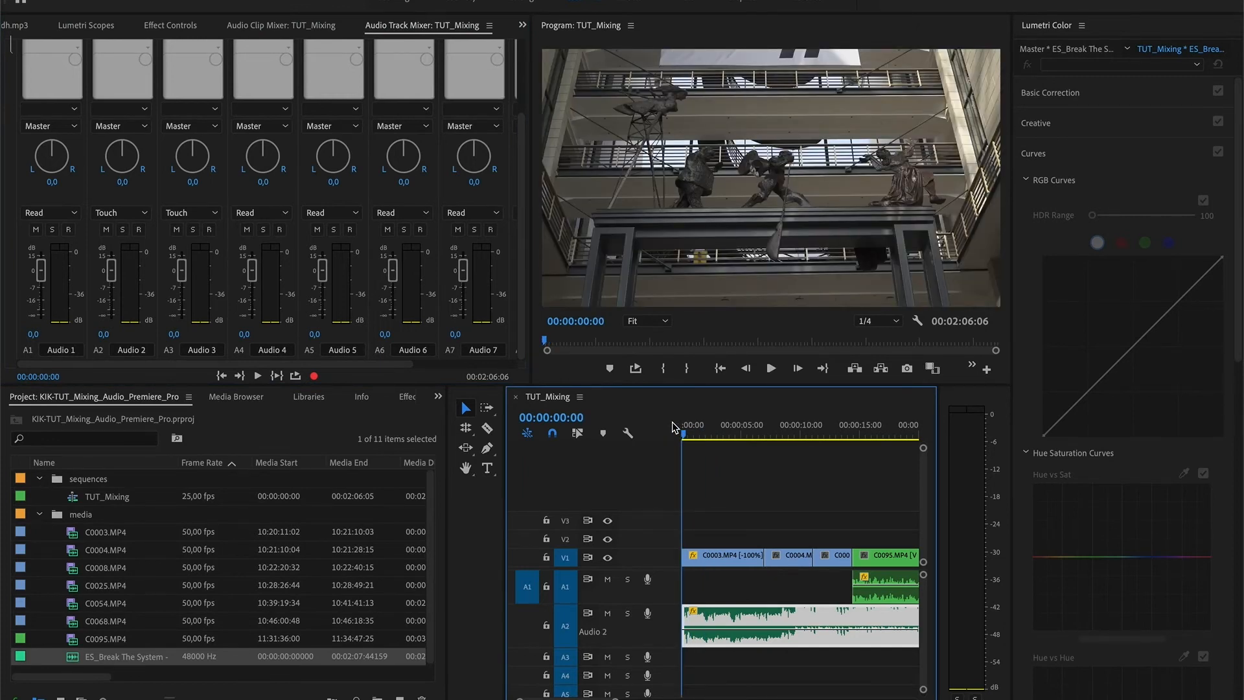
pyautogui.press('space')
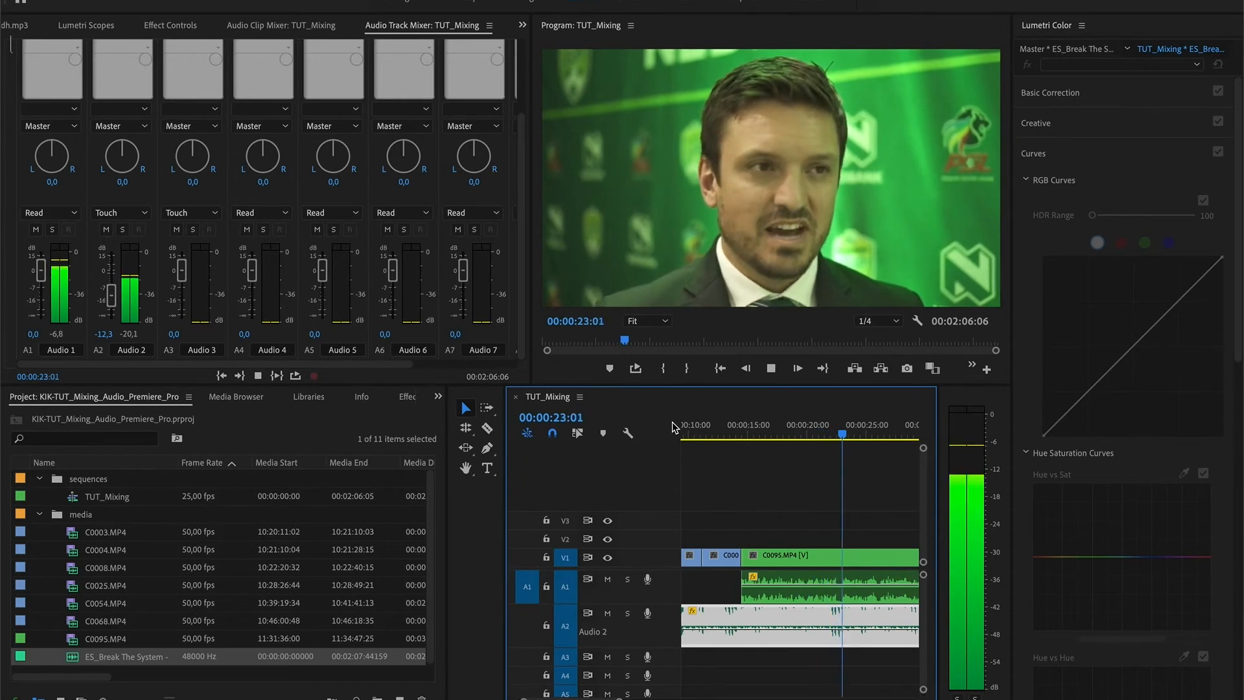
pyautogui.press('-')
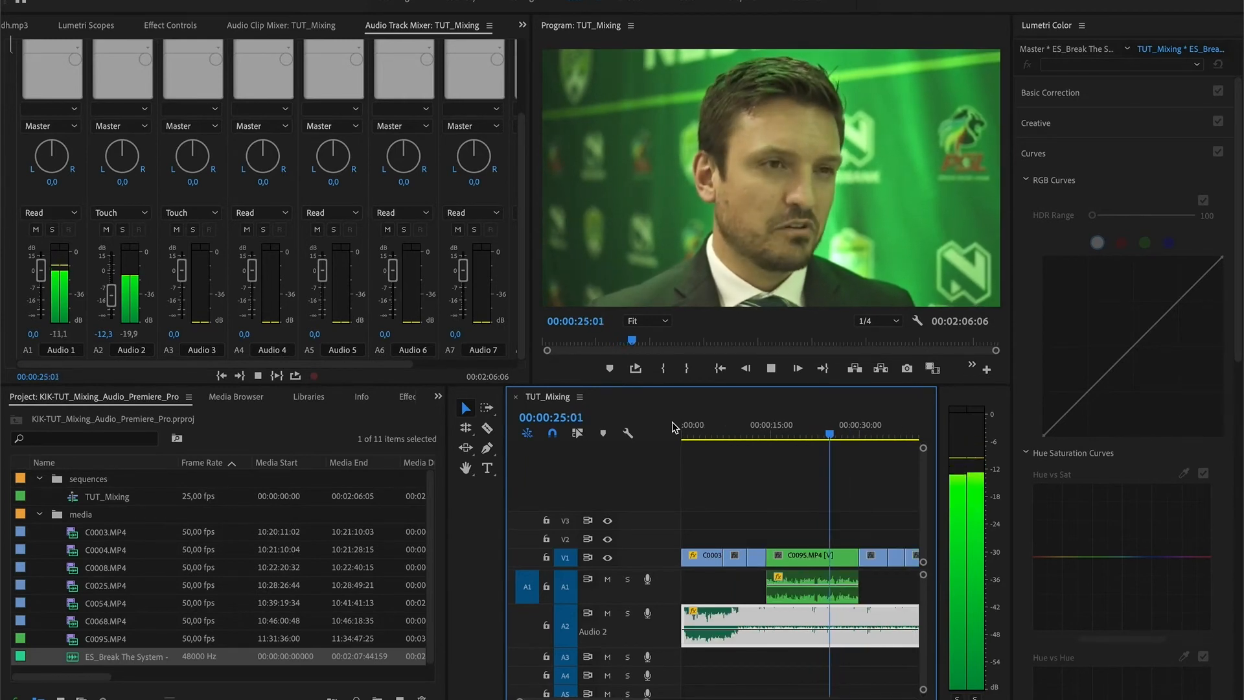
pyautogui.press('=')
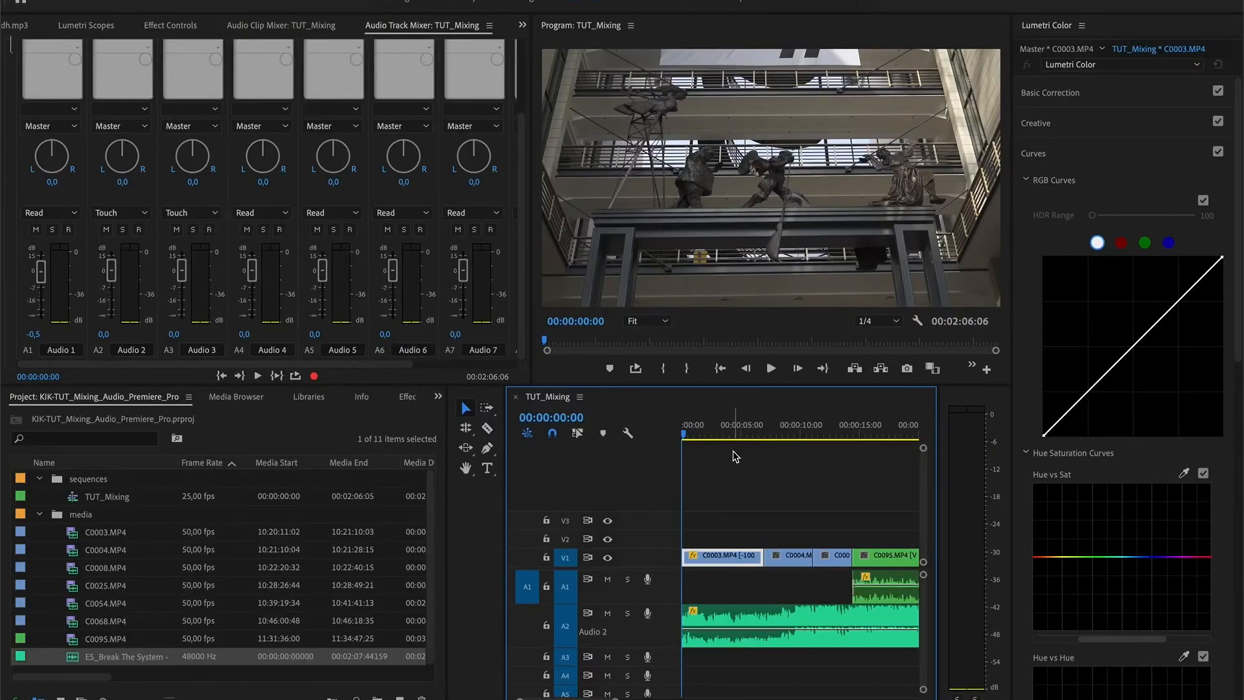
# Record Audio 2 volume automation again from the start: about -8.4 dB under the interview, about -2.7 dB after it, and about -4.9 dB near 00:00:41
pyautogui.press('space')
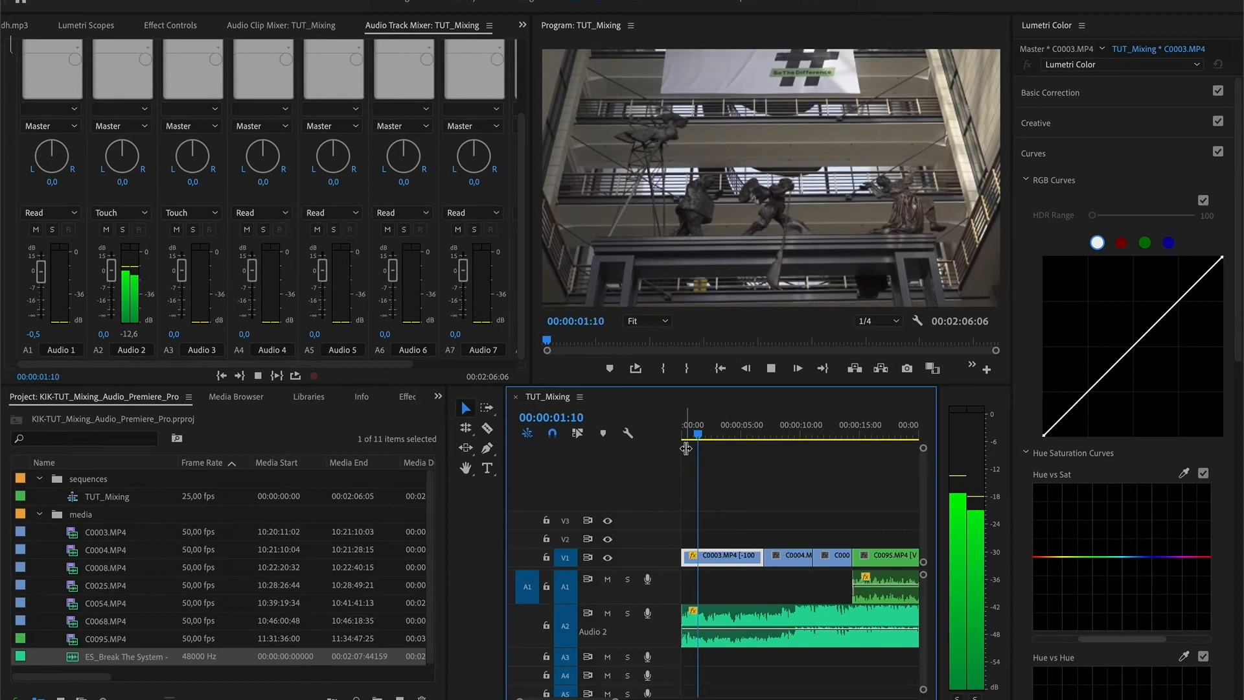
pyautogui.press('XF86AudioLowerVolume')
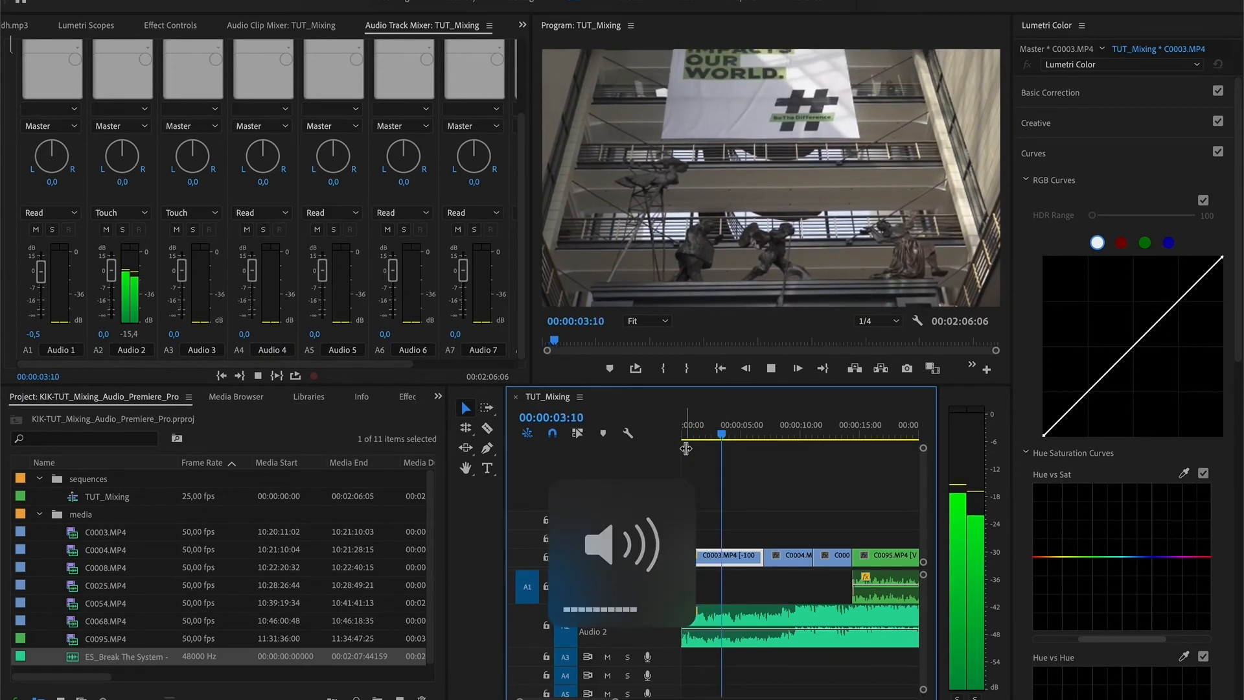
pyautogui.press('XF86AudioRaiseVolume')
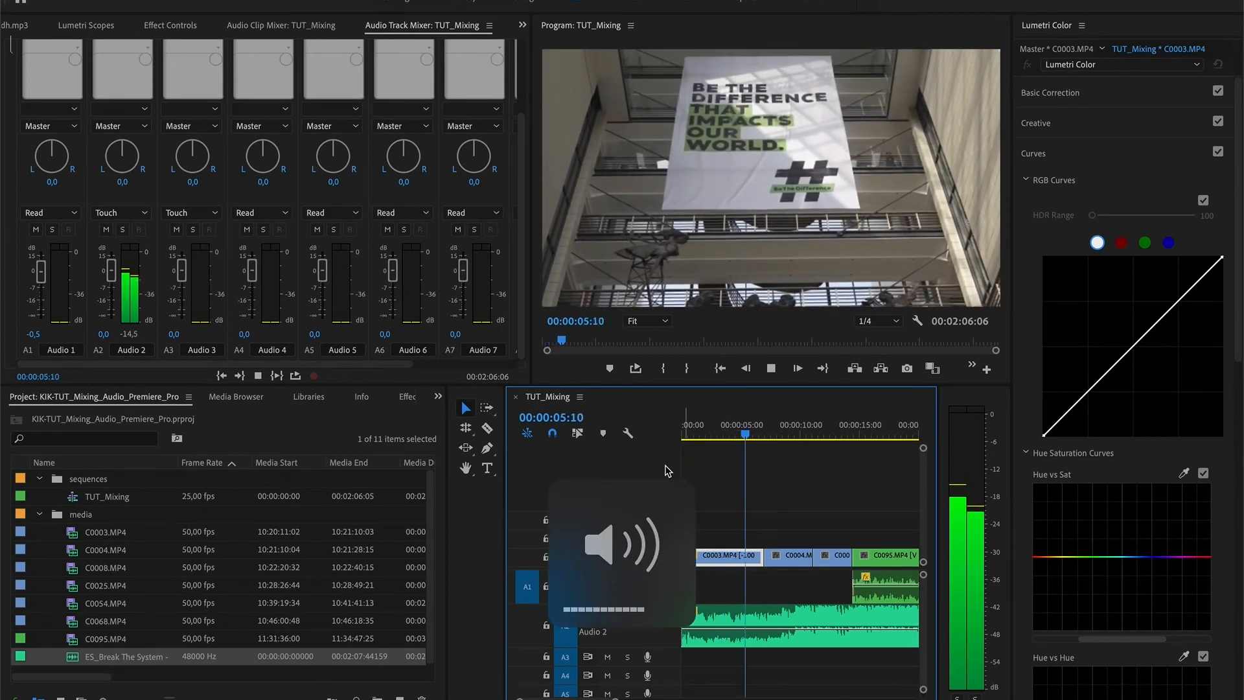
pyautogui.click(111, 273)
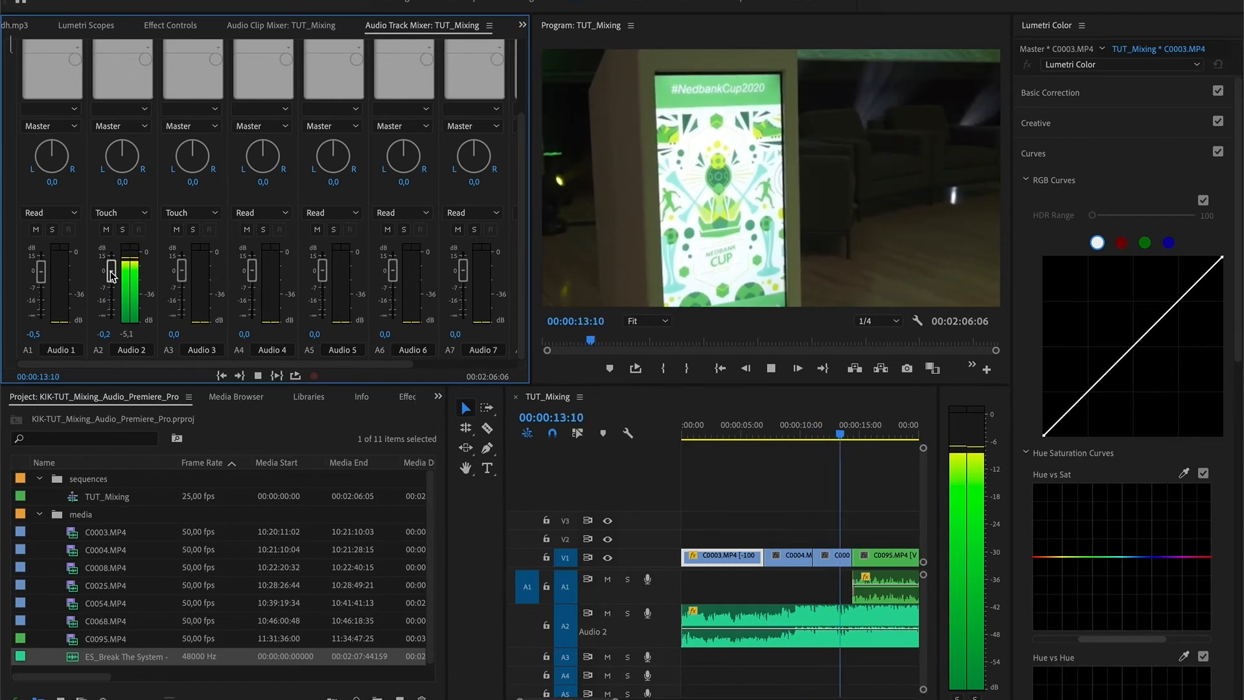
pyautogui.moveTo(112, 278); pyautogui.dragTo(112, 291)
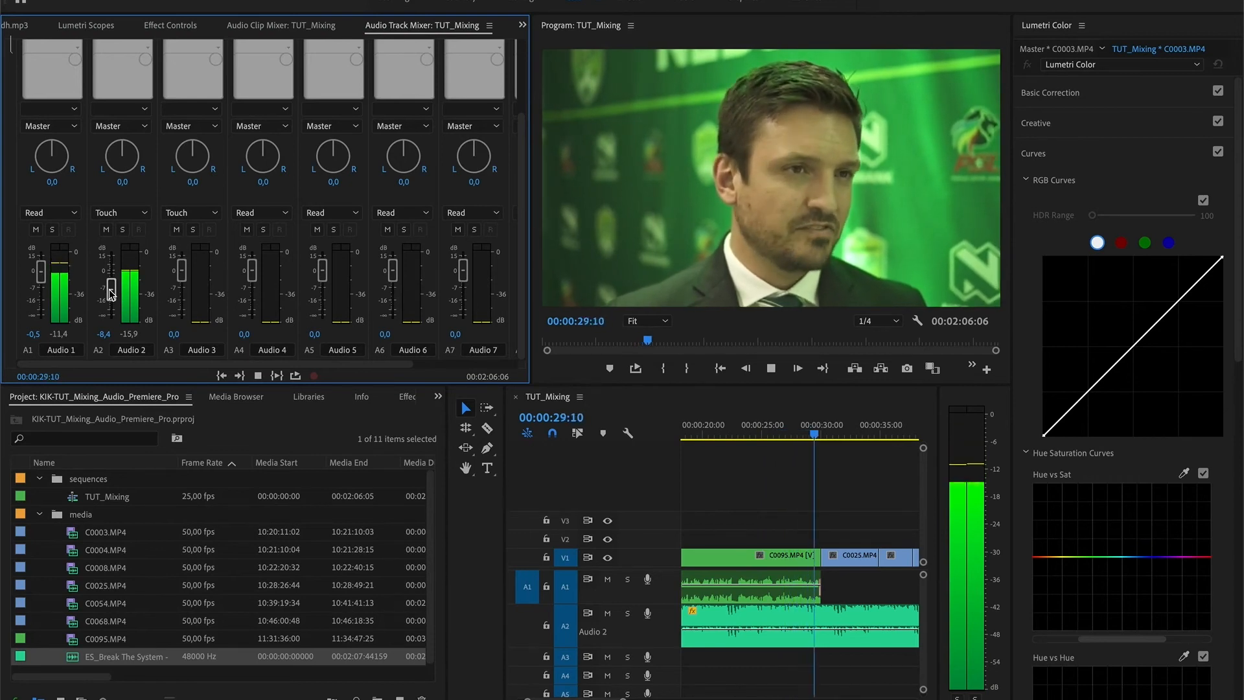
pyautogui.moveTo(111, 293); pyautogui.dragTo(112, 281)
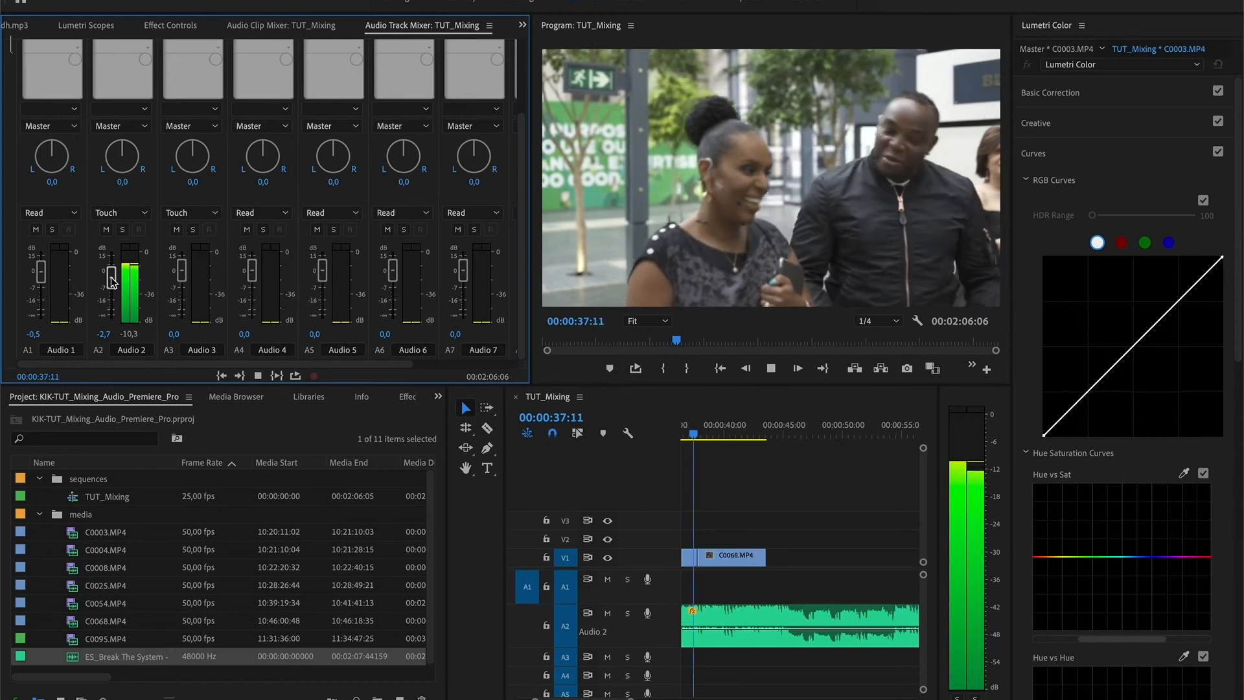
pyautogui.moveTo(112, 280); pyautogui.dragTo(112, 286)
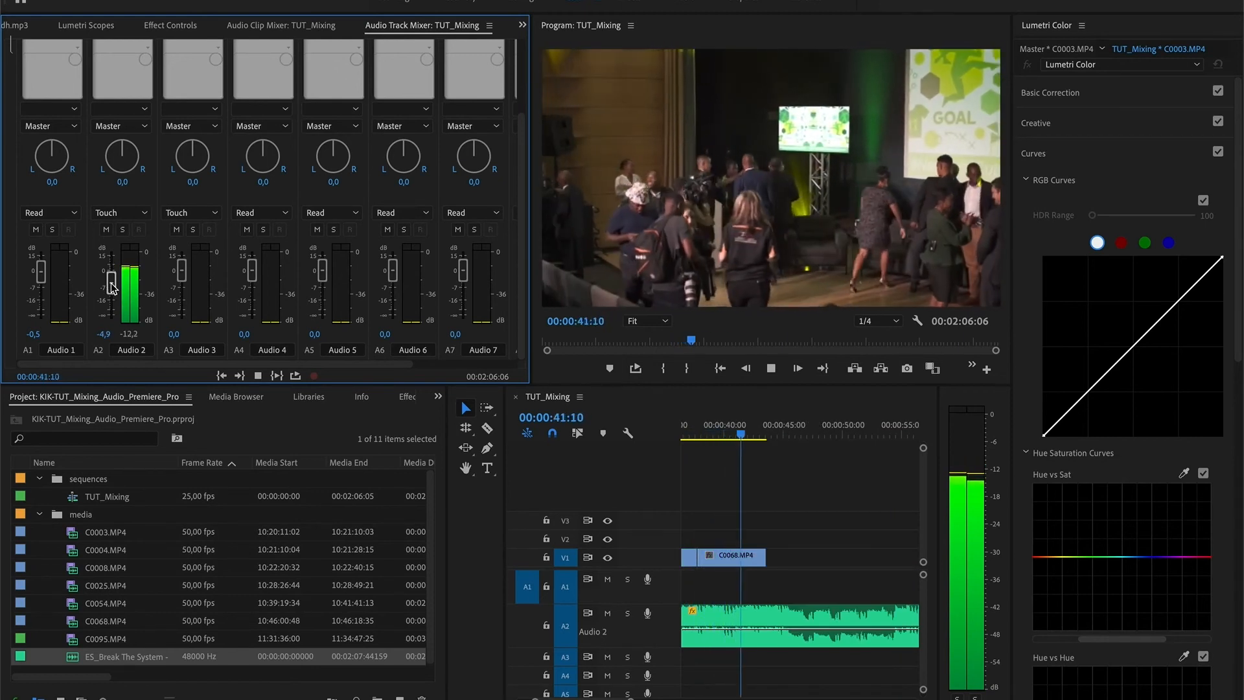